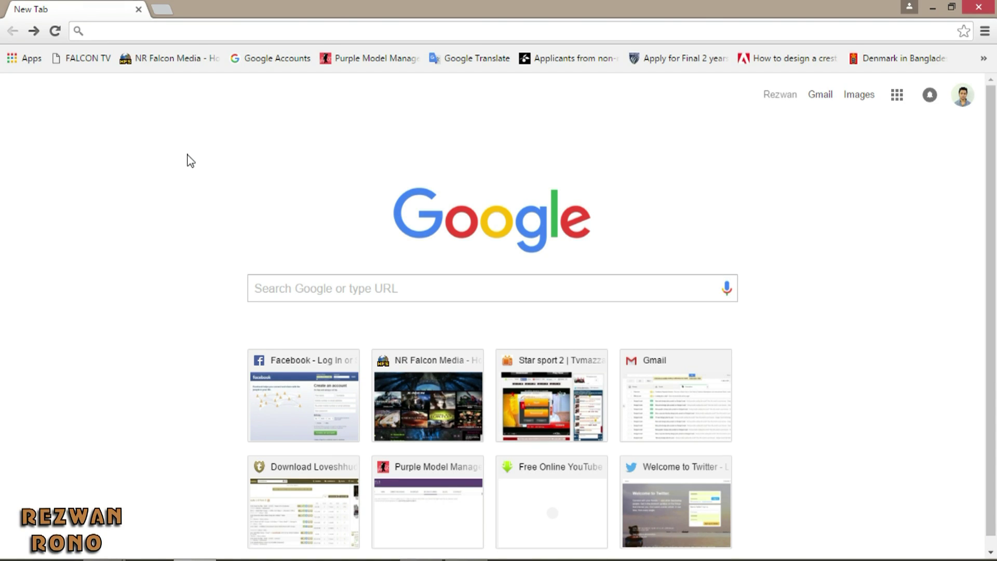
Step: Search Google for 'jpg to pdf converter cnet download'
click(407, 293)
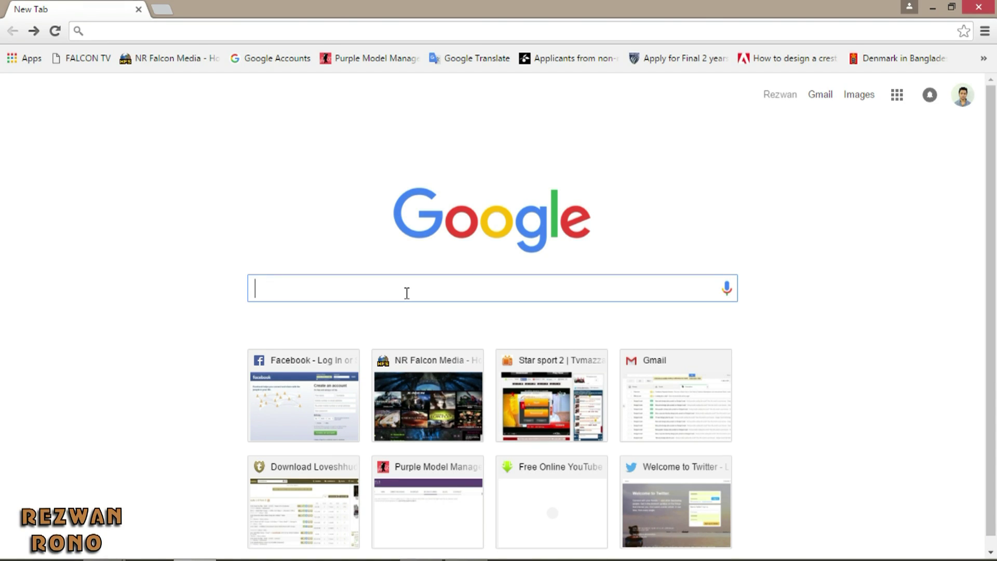
text(jpg to pdf c)
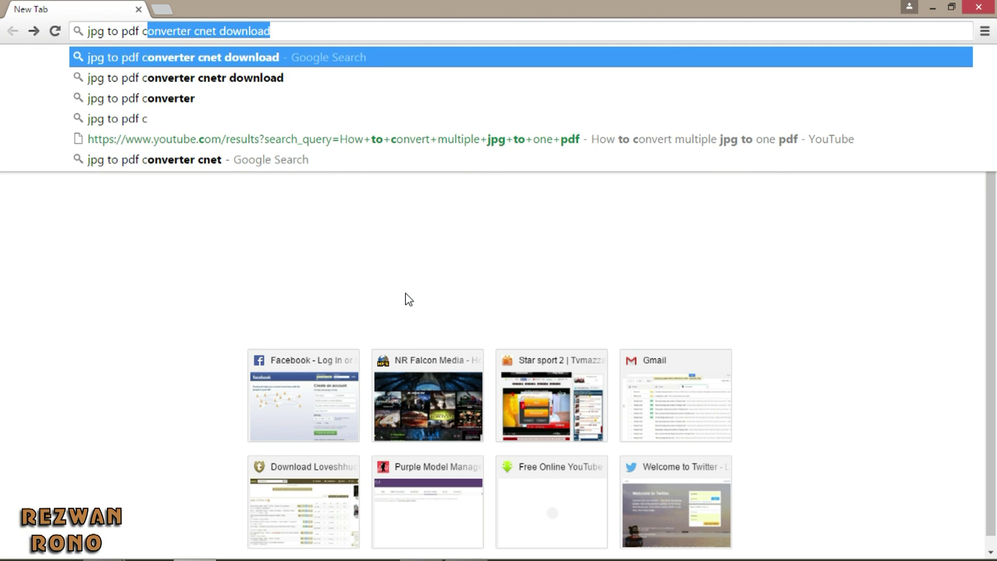
text(onverte)
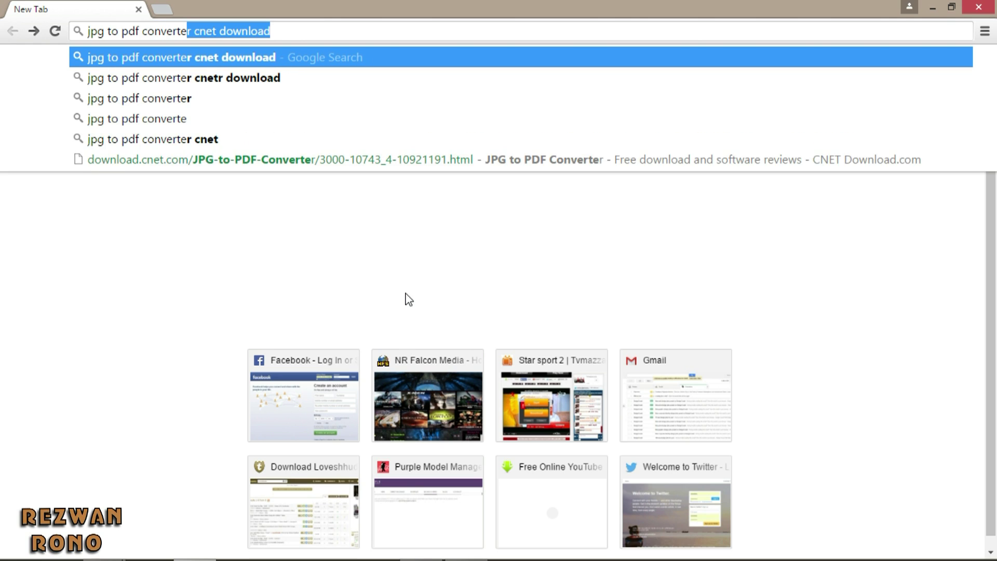
text(r c)
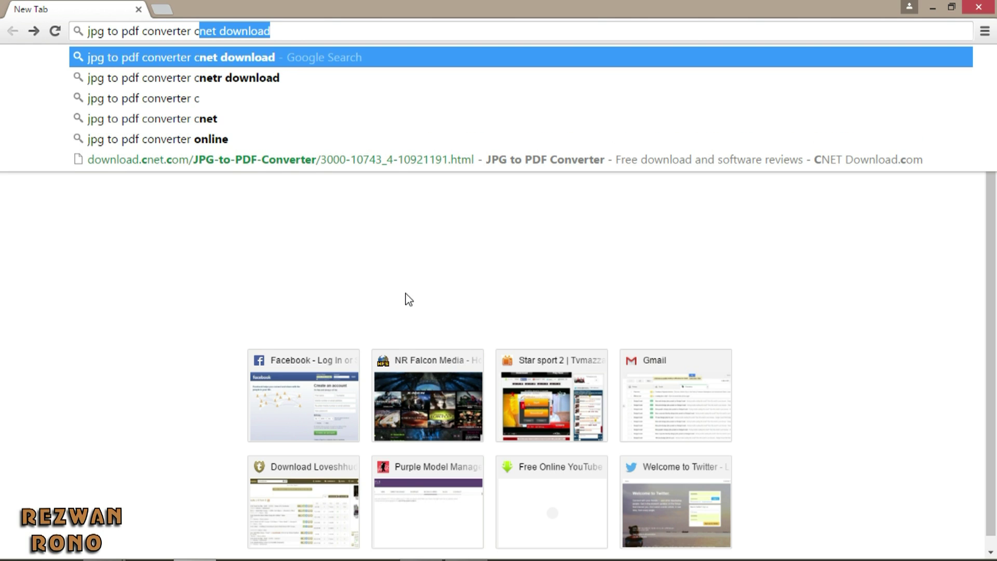
text(net d)
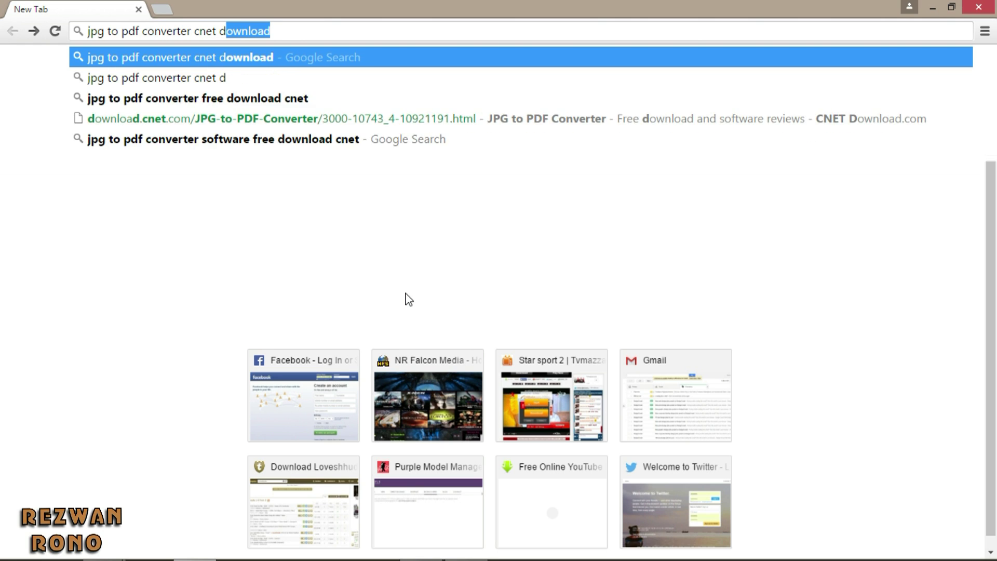
text(ownload)
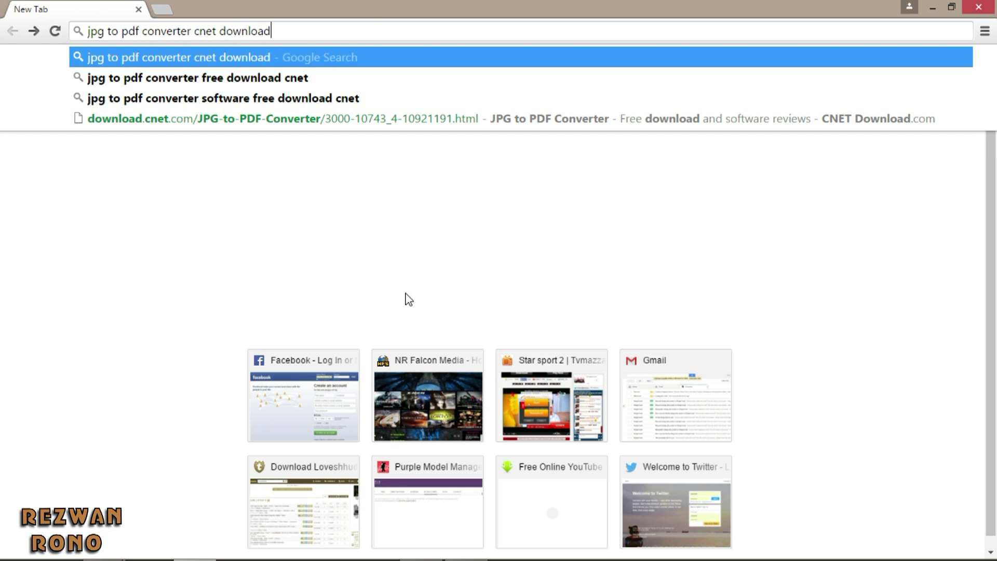
key(Return)
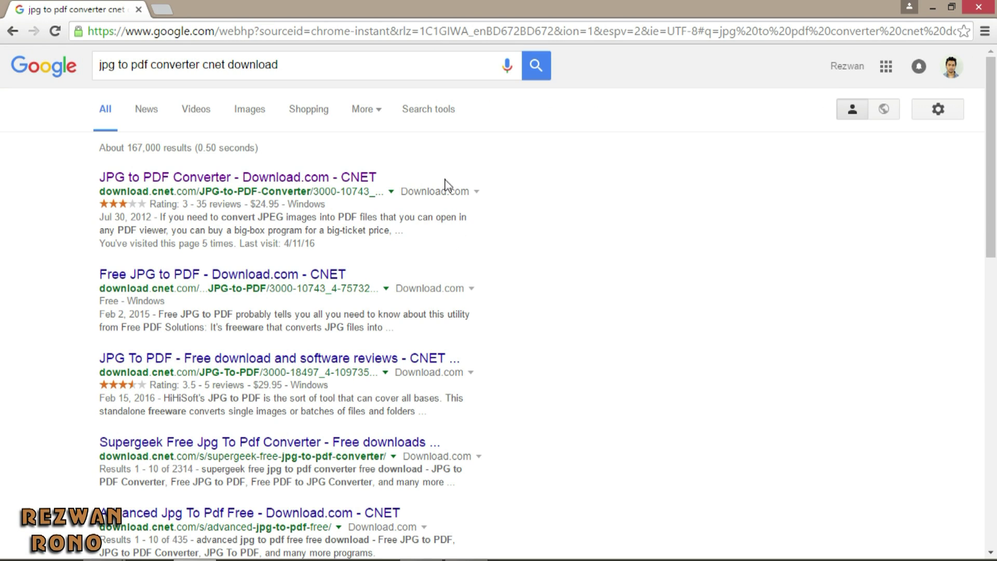
Step: Open the Download.com JPG to PDF Converter listing from the search results
click(294, 178)
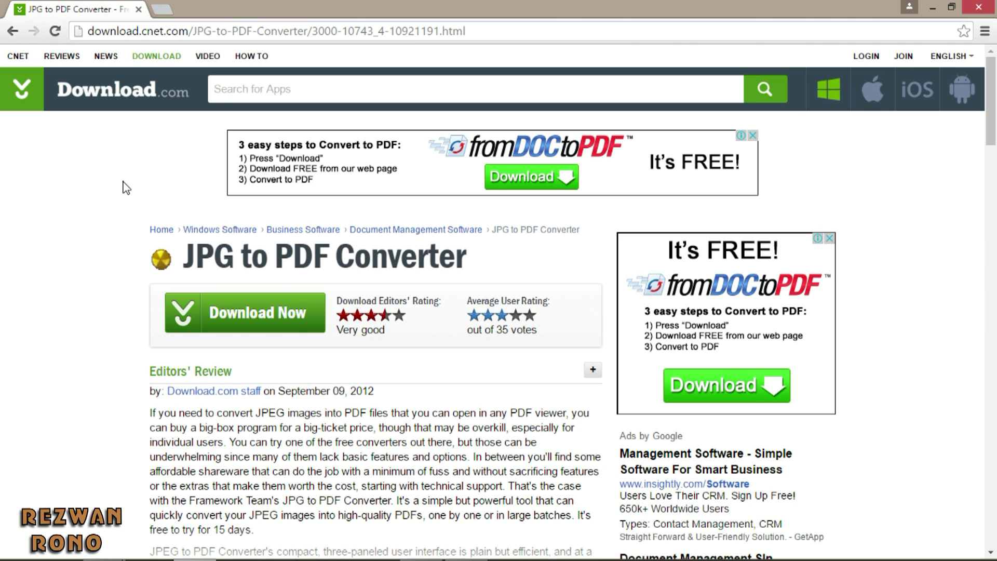
Step: Launch JPG-to-PDF-Converter from its Program Files (x86) install folder
mouse_move(101, 545)
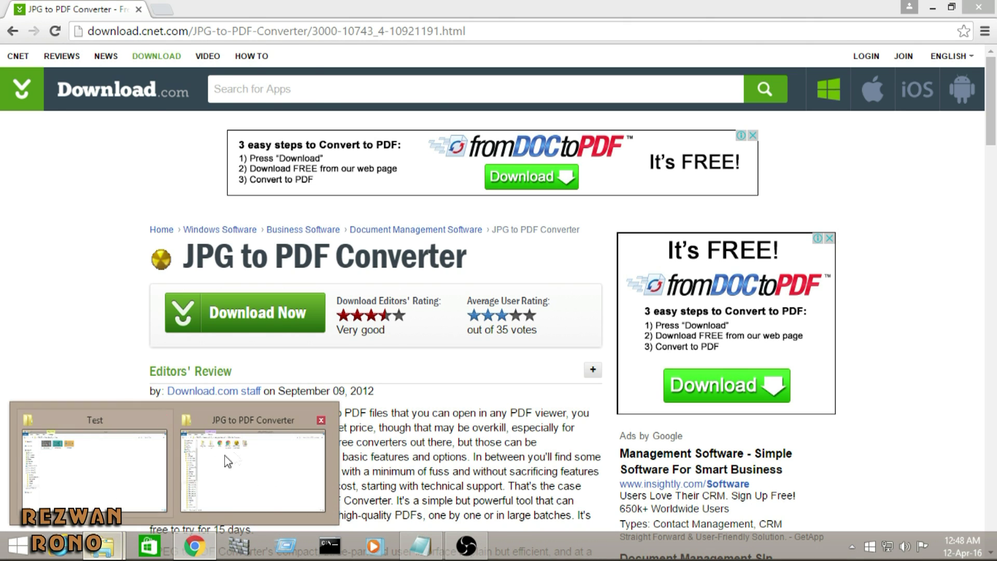
click(249, 454)
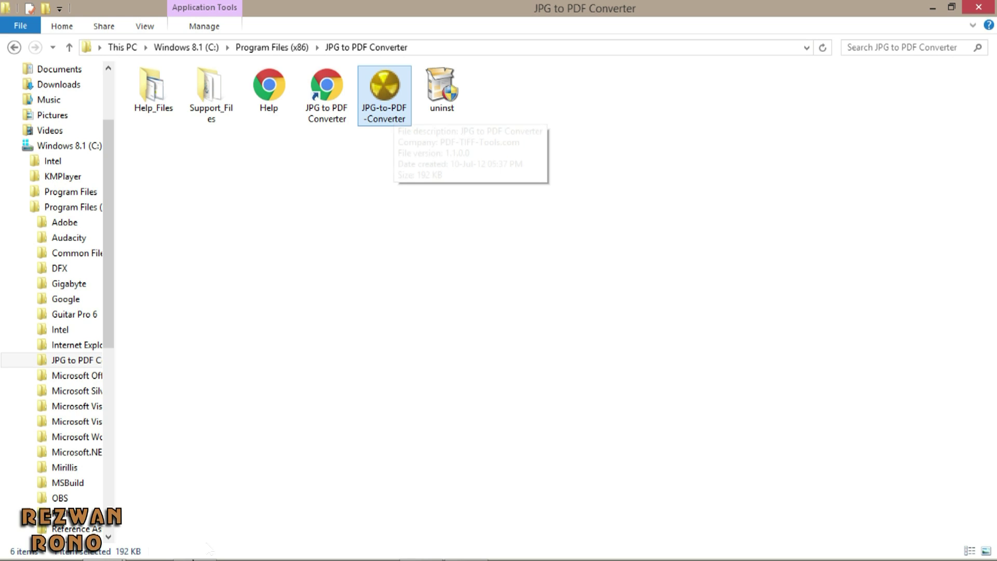
double_click(378, 76)
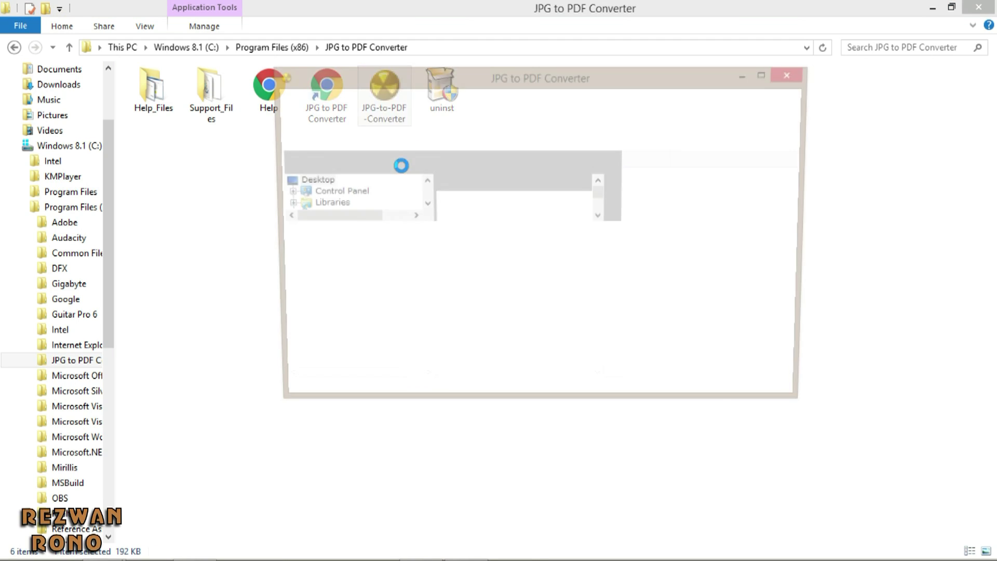
Step: Bring the Test folder window with the JPG images to the front
mouse_move(126, 544)
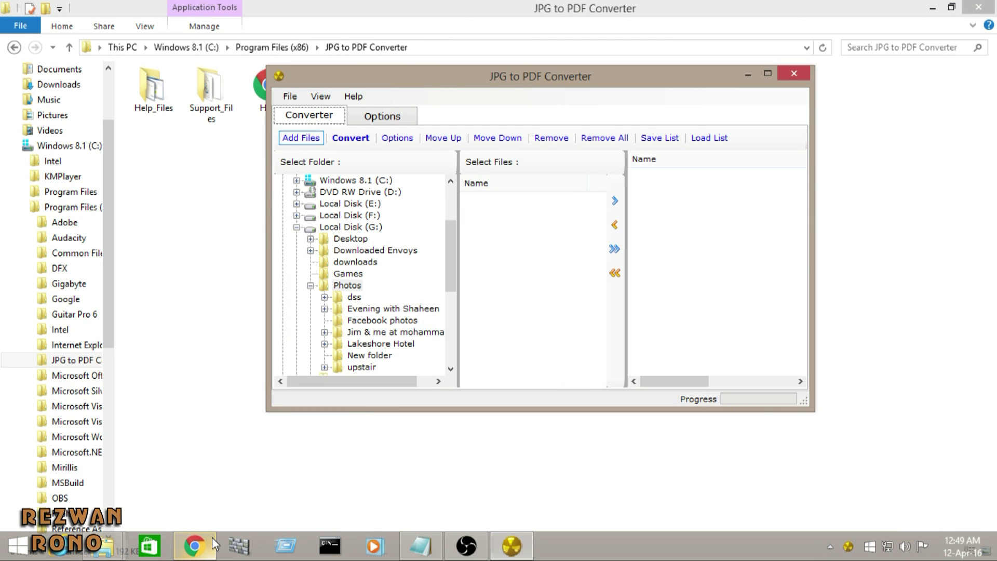
click(105, 546)
click(105, 450)
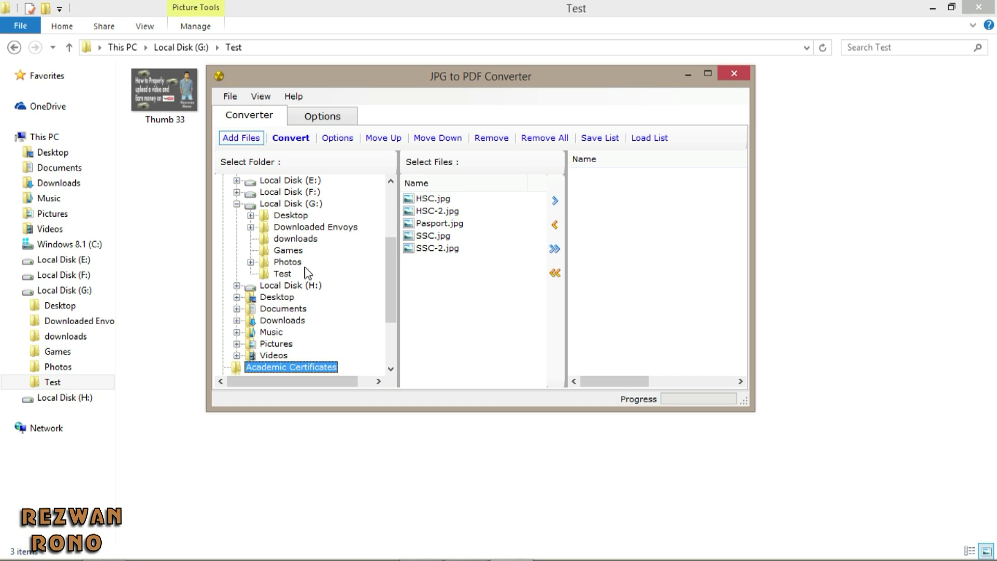
Step: Add Thumb 33.jpg, Thumb 333.jpg and thumb44.jpg from the Test folder to the conversion list
click(283, 274)
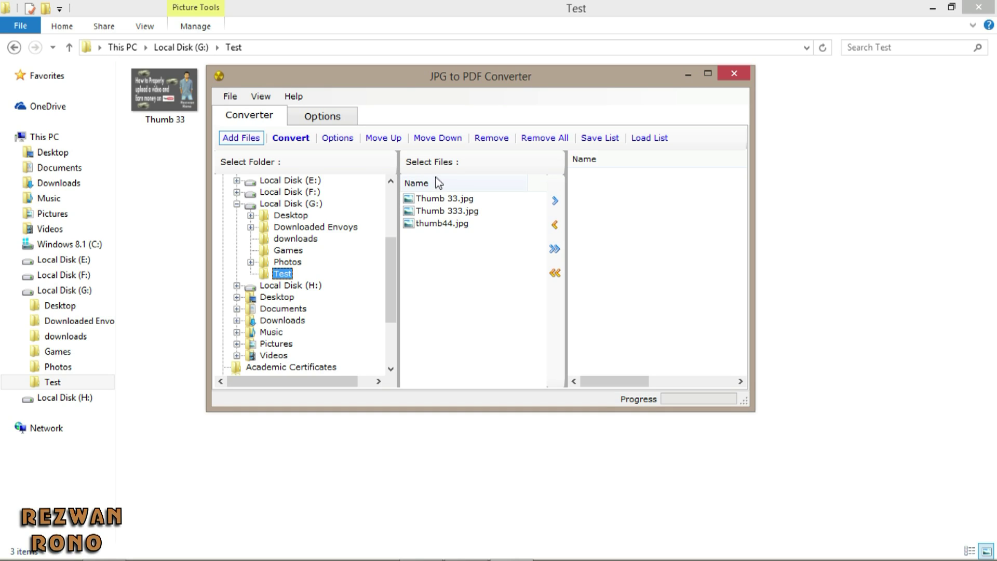
click(431, 201)
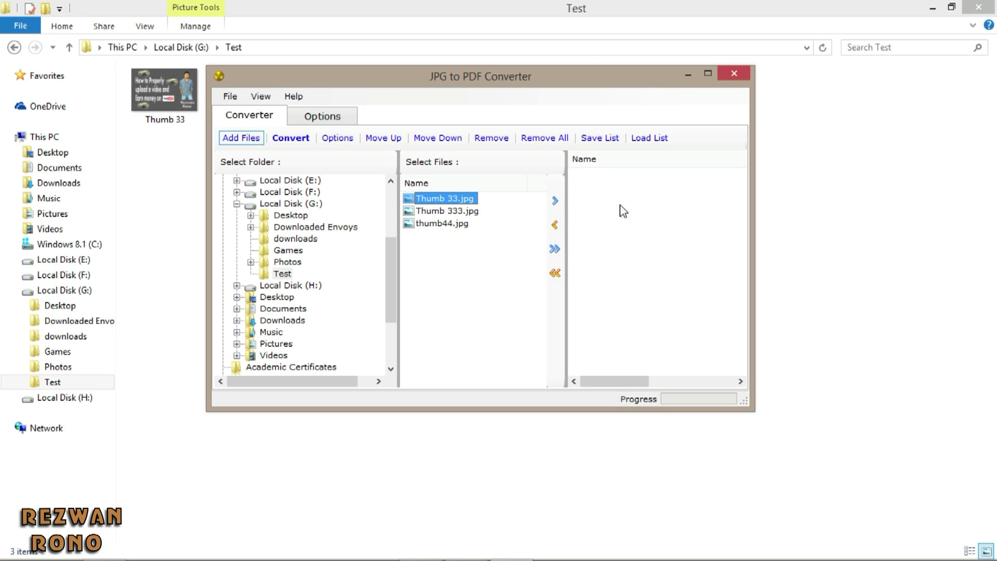
click(555, 202)
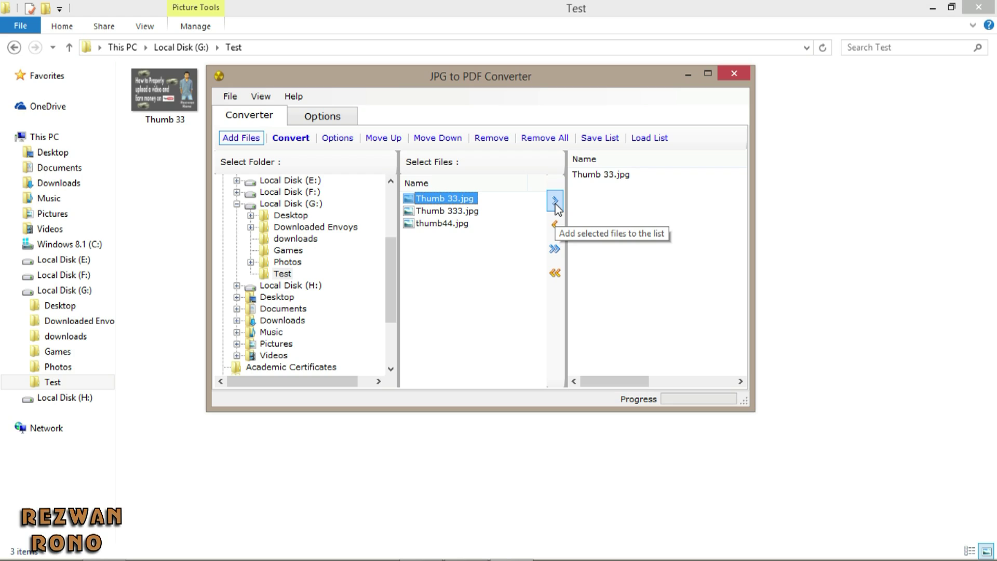
click(459, 211)
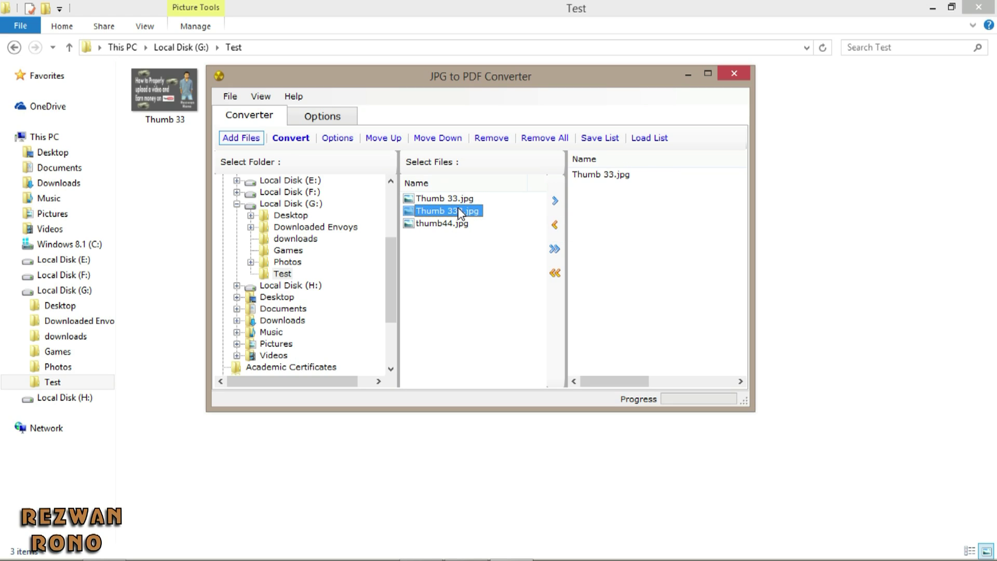
click(553, 205)
click(466, 225)
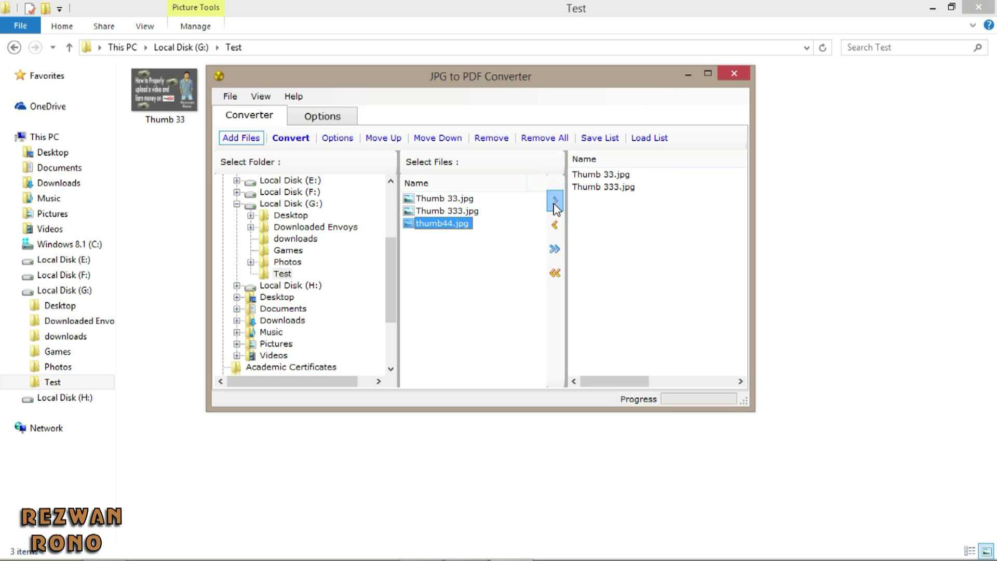
click(555, 206)
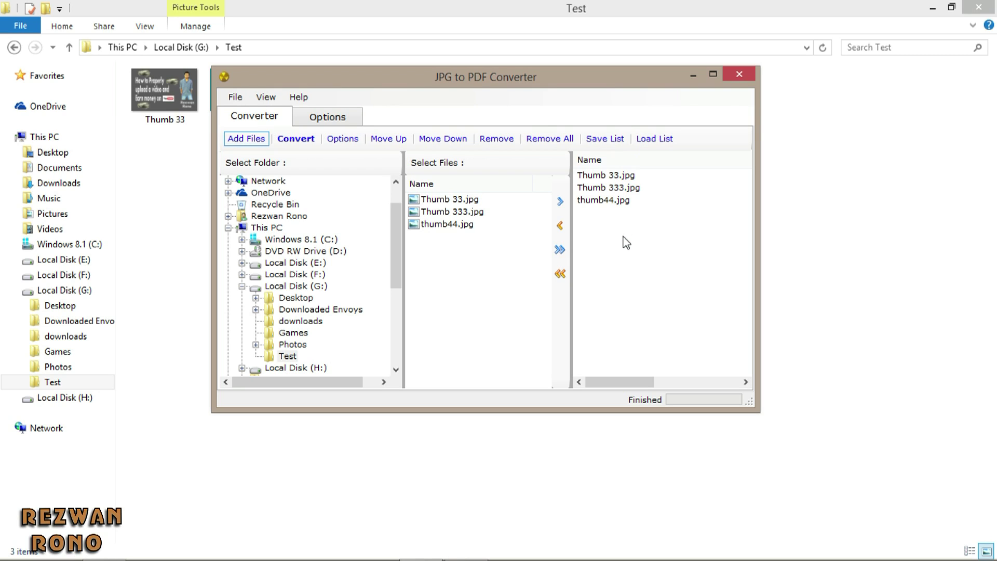
Step: Move thumb44.jpg up one place so it sits second, above Thumb 333.jpg
click(607, 202)
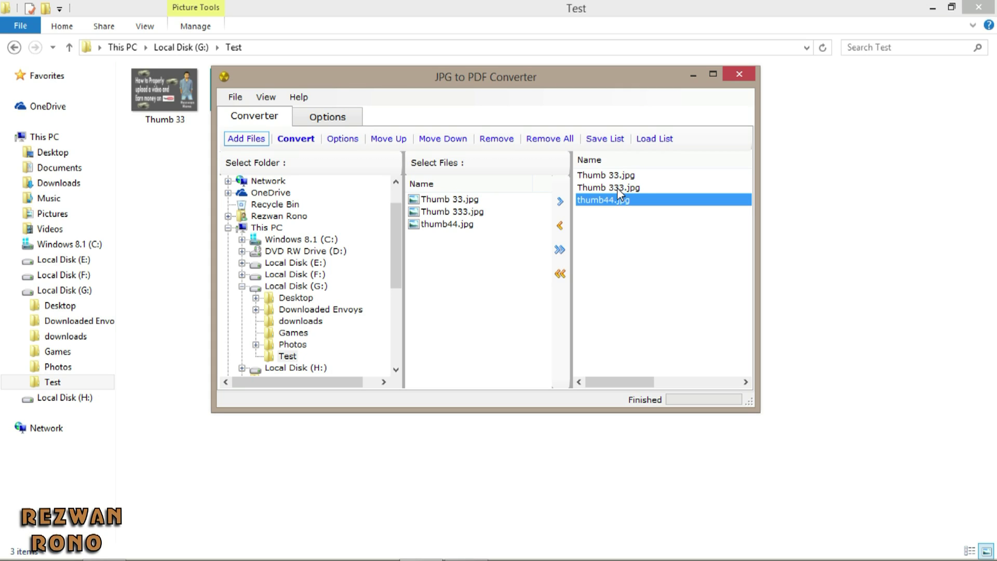
key(Up)
key(Down)
click(392, 142)
click(688, 253)
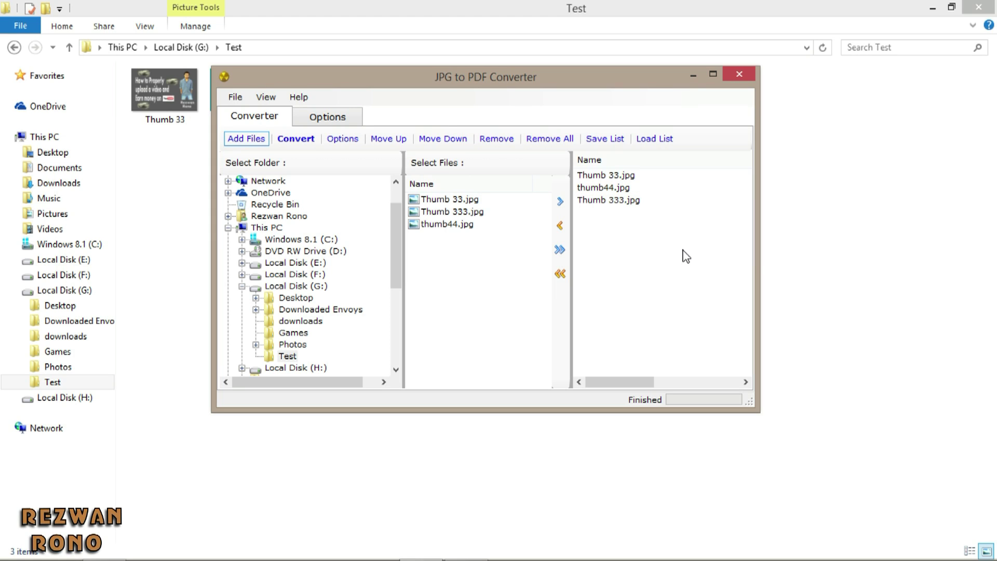
Step: Set the output folder to Local Disk (F:) in the converter's options
click(325, 120)
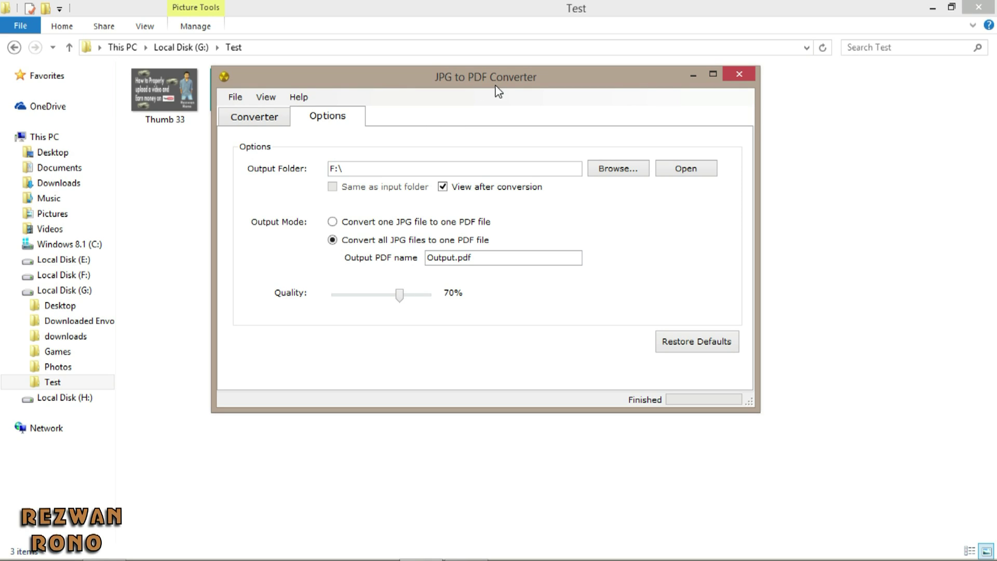
click(608, 174)
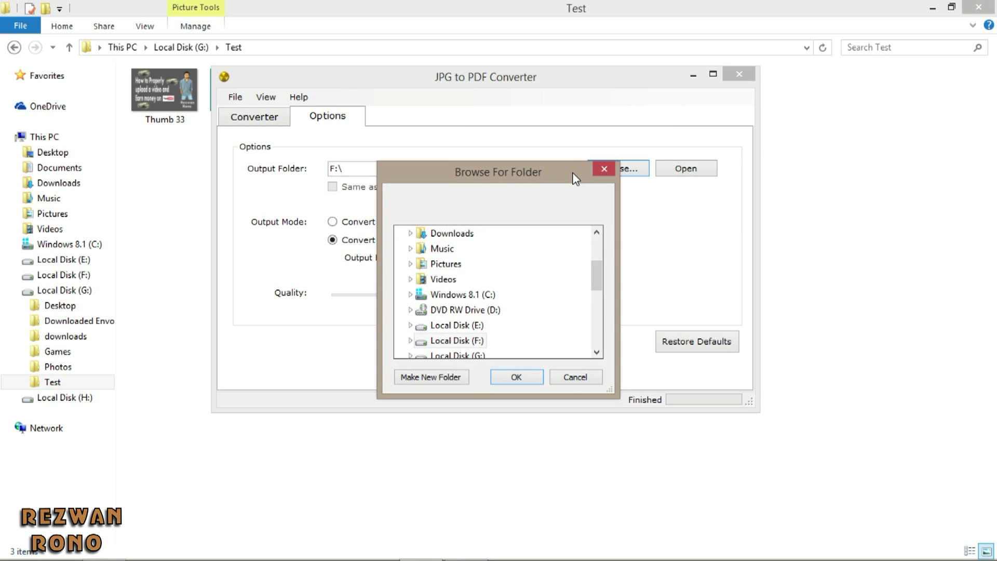
double_click(464, 340)
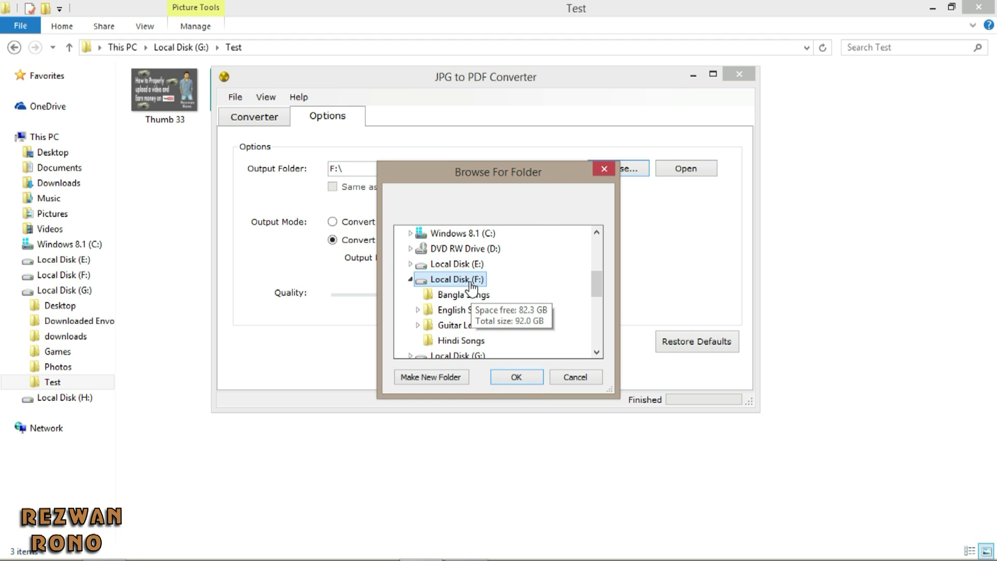
click(517, 377)
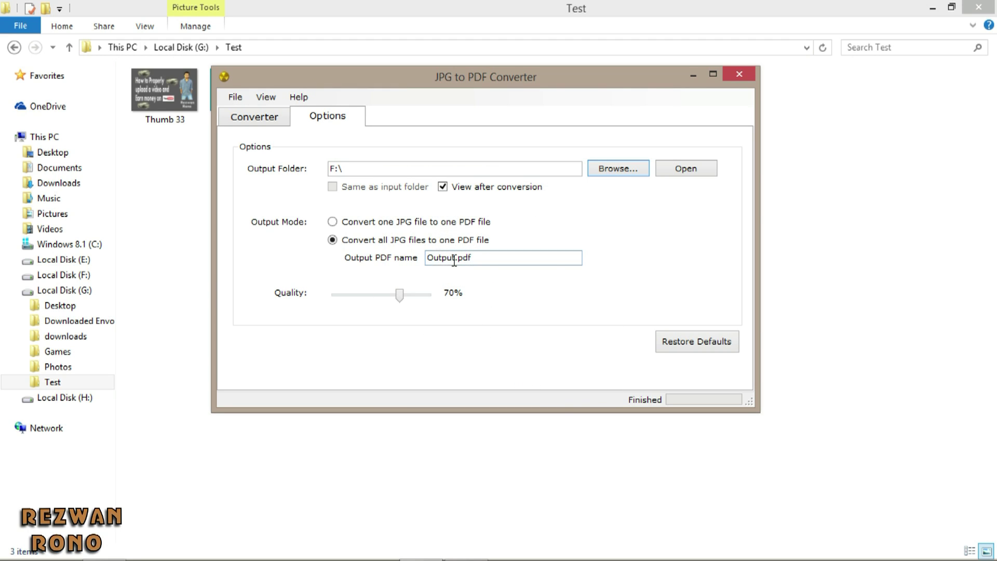
Step: Merge all JPGs into one PDF file and raise output quality to 75%
click(332, 222)
click(332, 241)
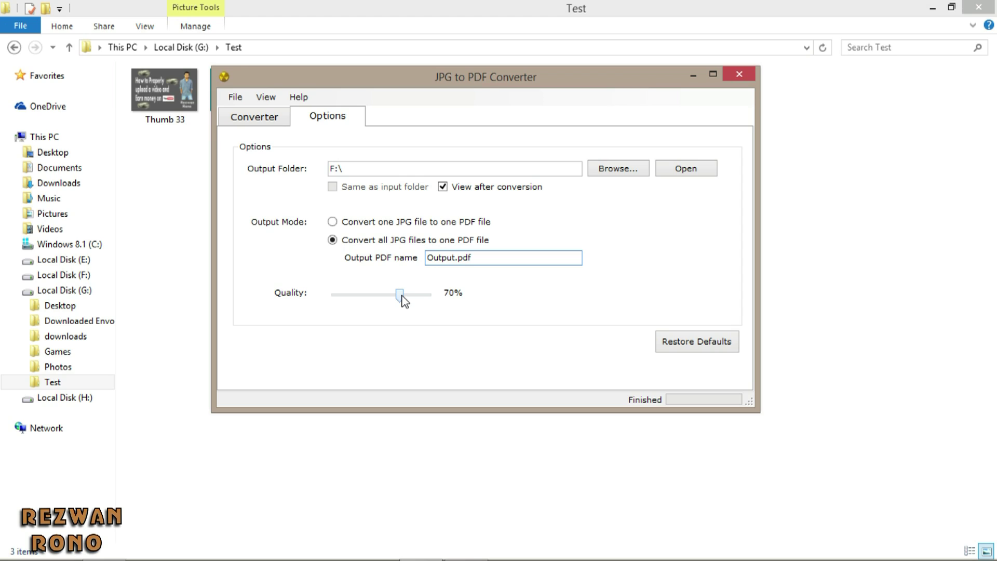
drag(403, 301, 409, 299)
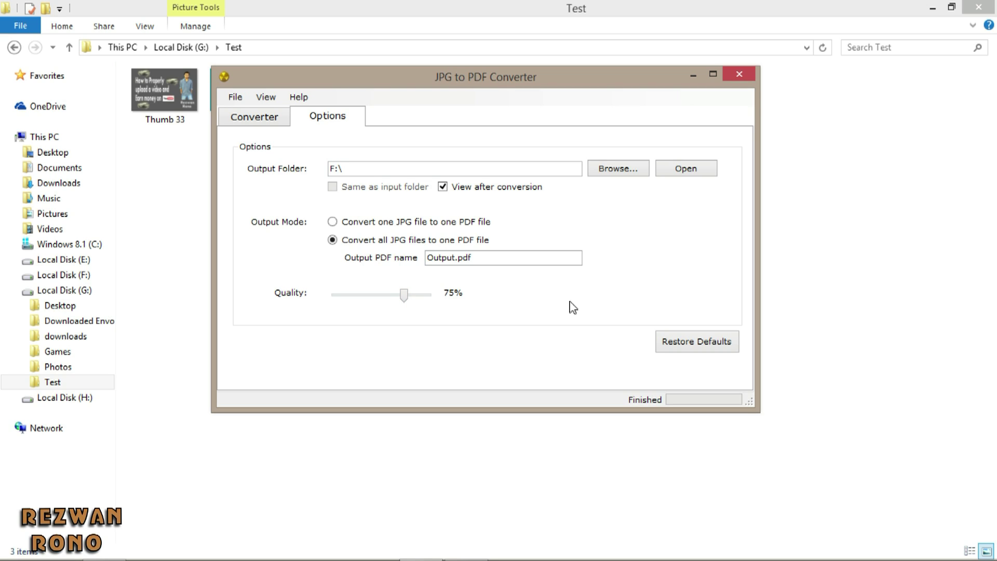
Step: Convert the three queued thumbnails into an 888 KB Output.pdf on F:\
click(242, 119)
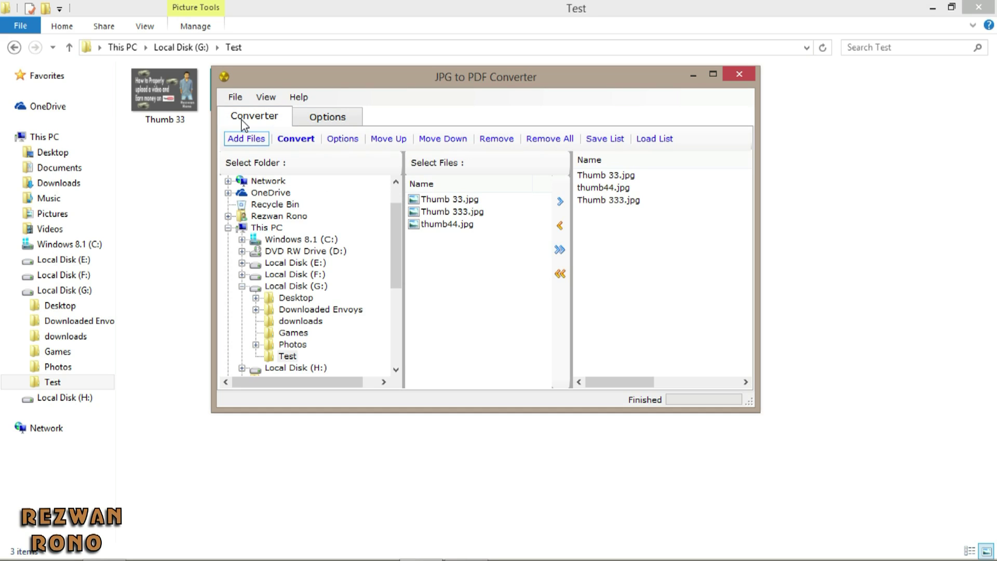
click(296, 138)
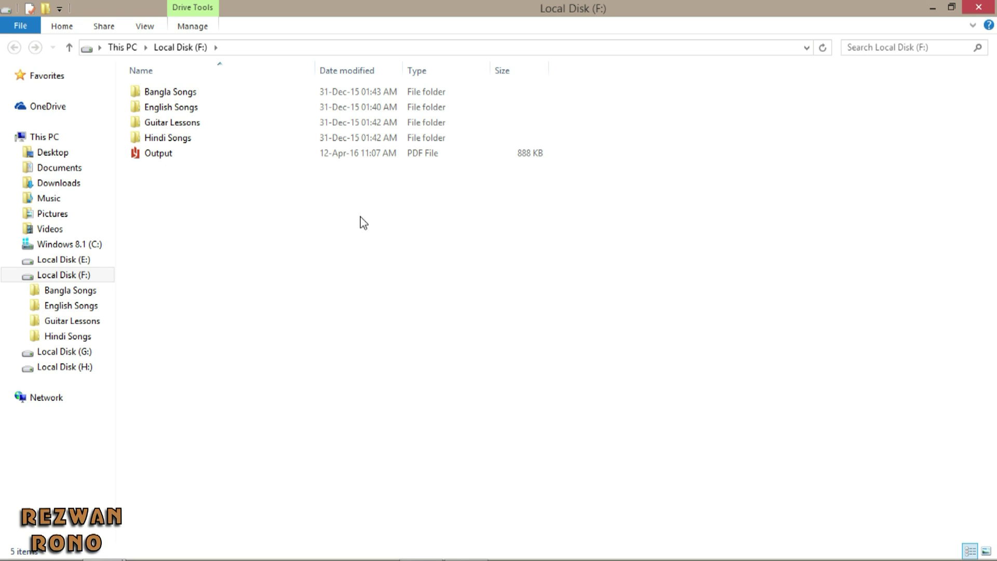
Step: Open Output.pdf from Local Disk (F:) in Reader
click(187, 157)
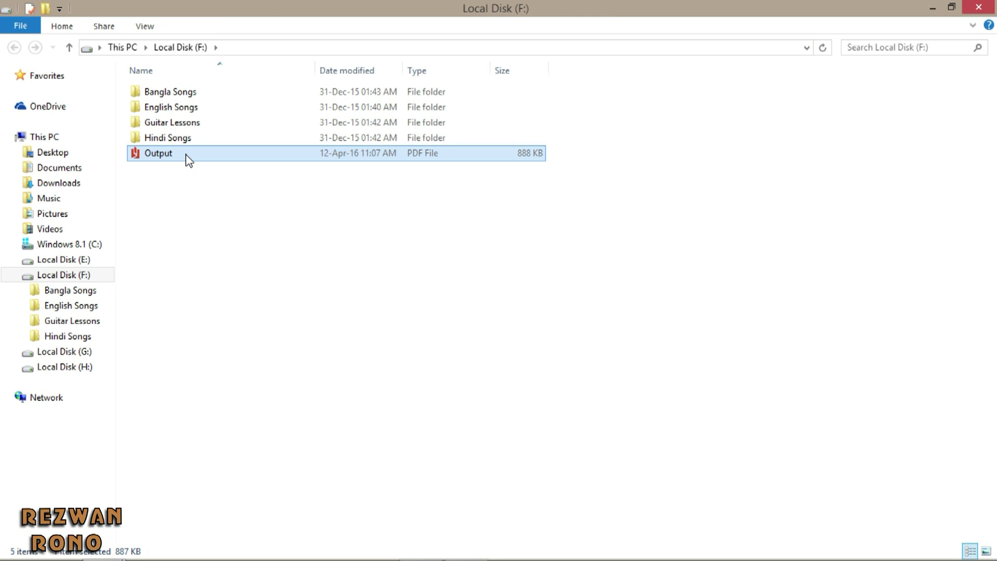
double_click(187, 155)
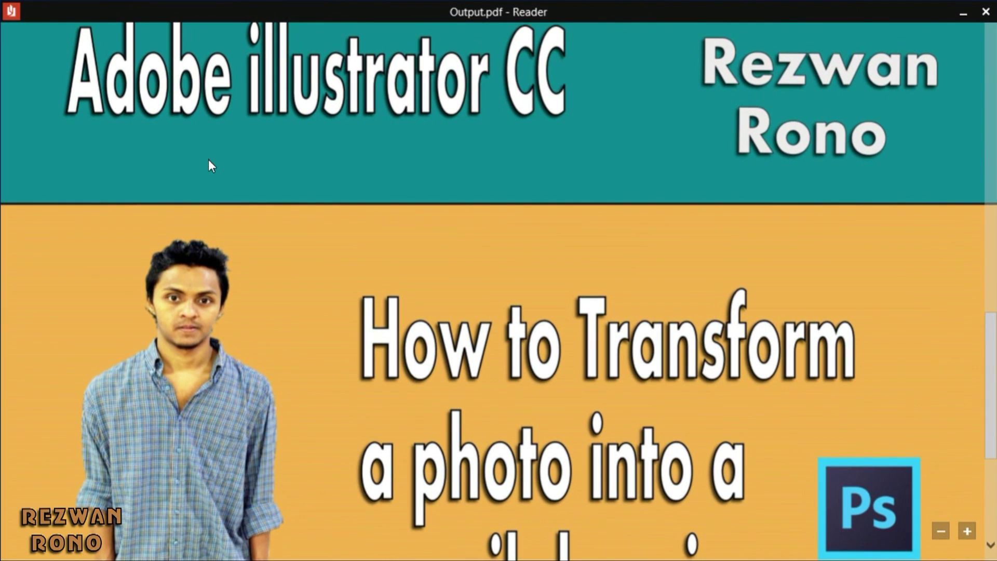